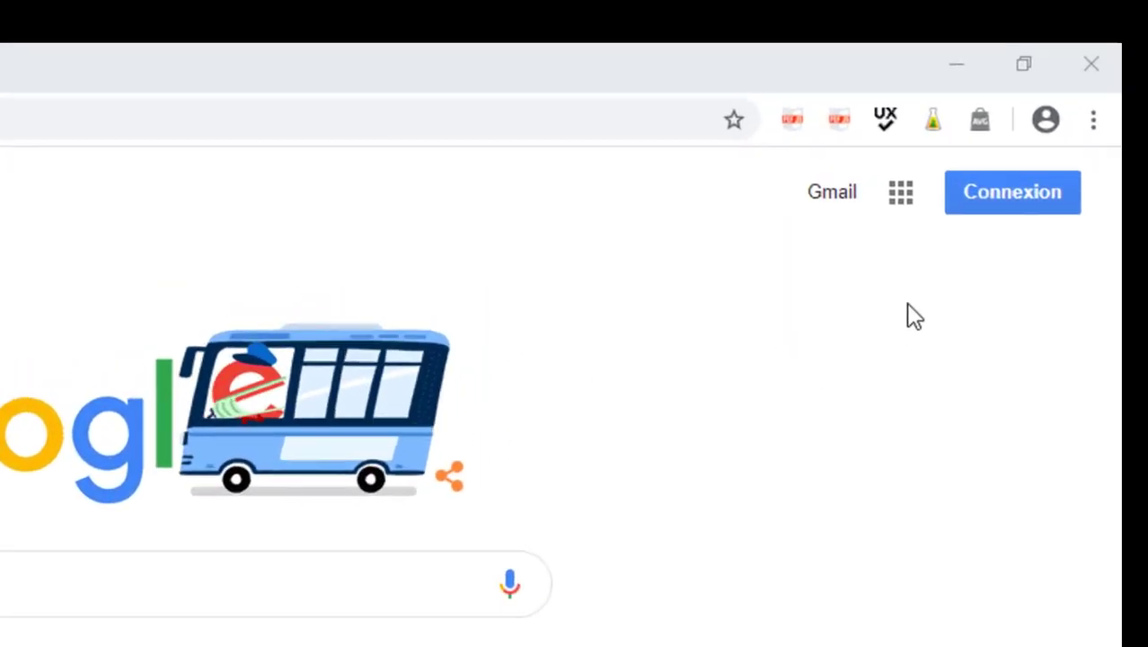
Step: Start signing in from the Connexion button on the Google homepage in Chrome
left_click(1005, 197)
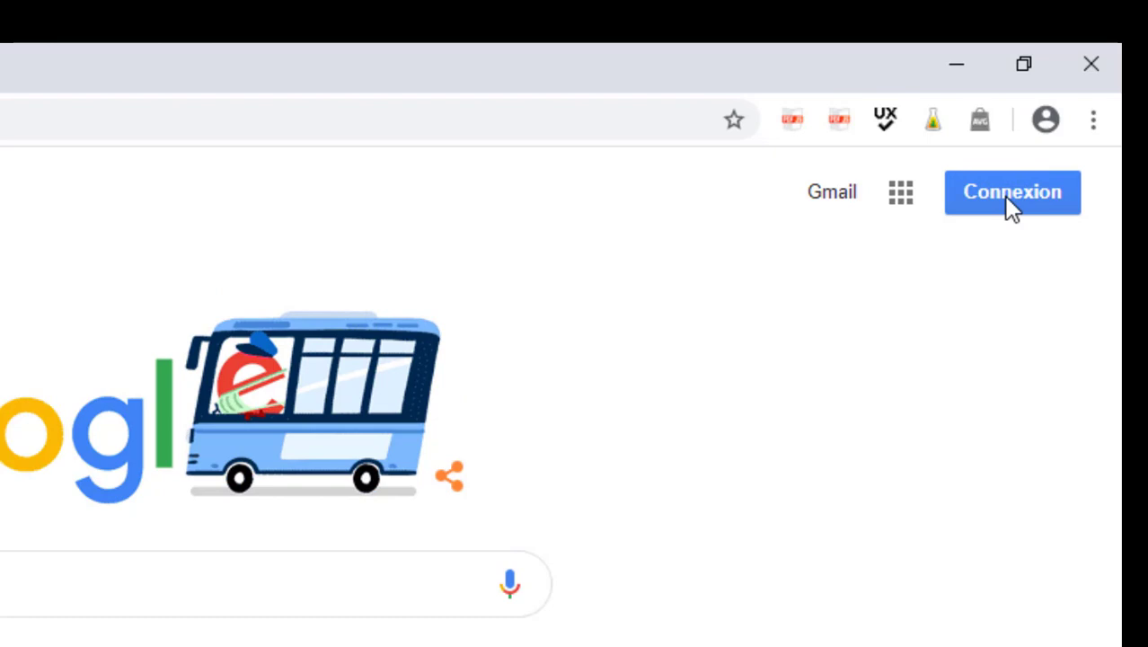
left_click(1006, 197)
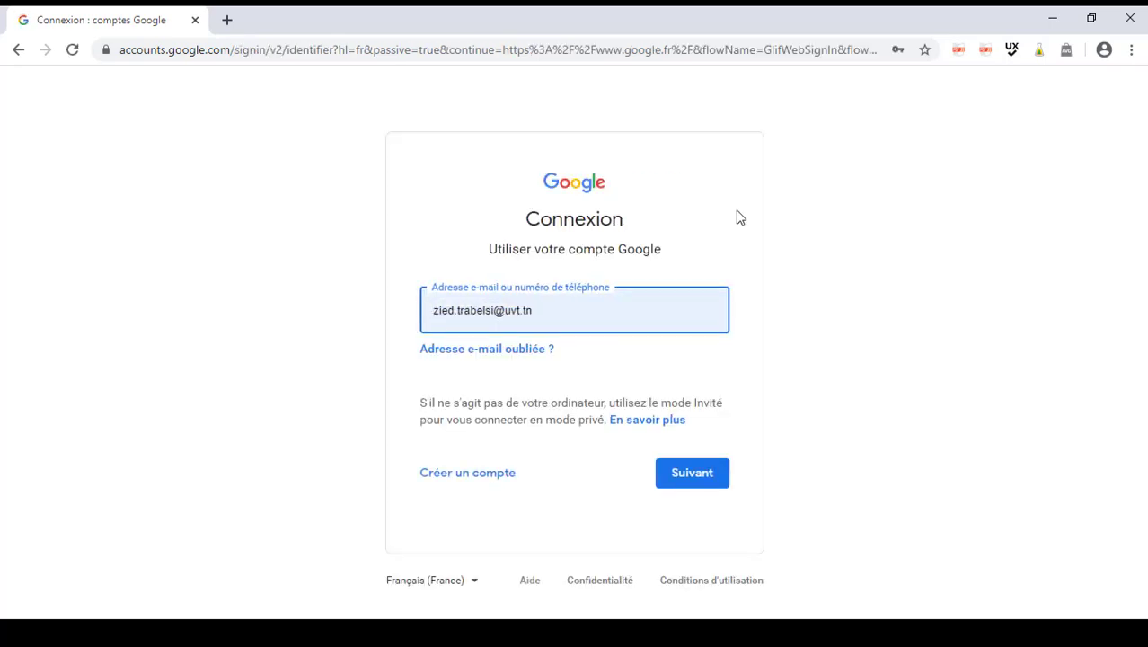
Step: Sign in with the university e-mail address and the account password
left_click(540, 311)
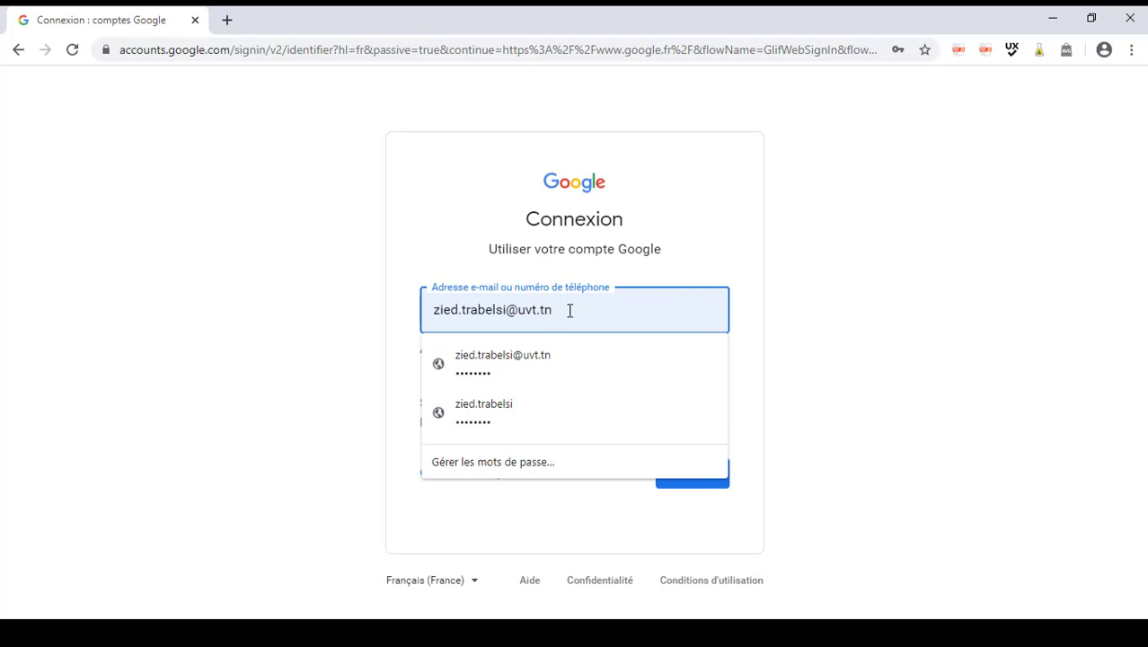
left_click_drag(570, 311, 430, 311)
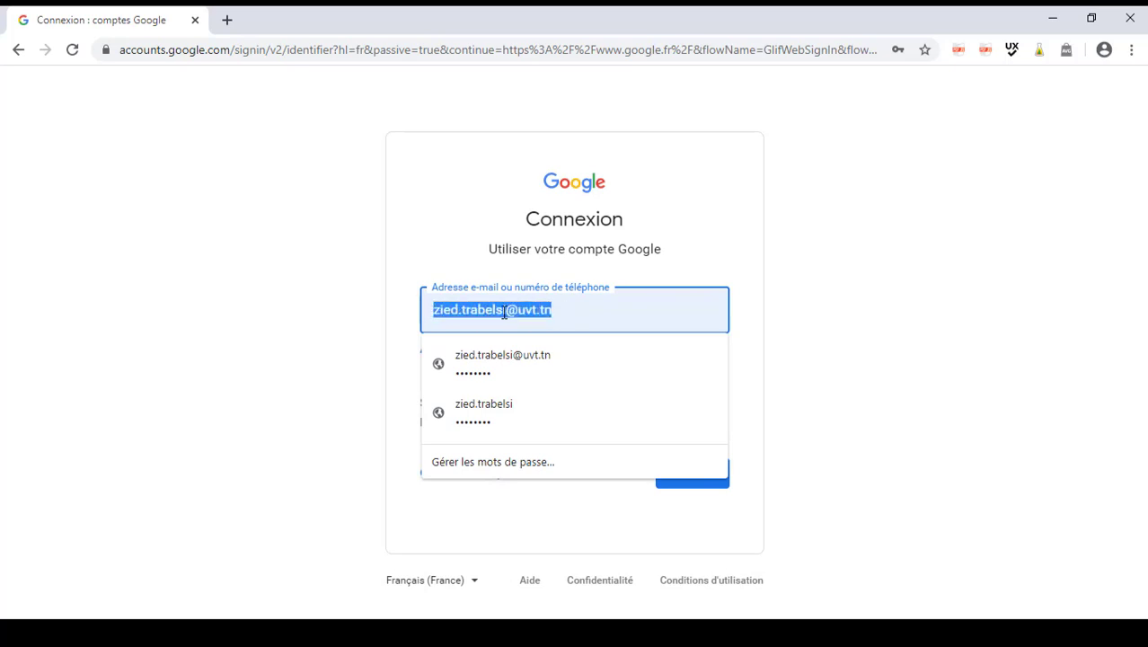
left_click(797, 313)
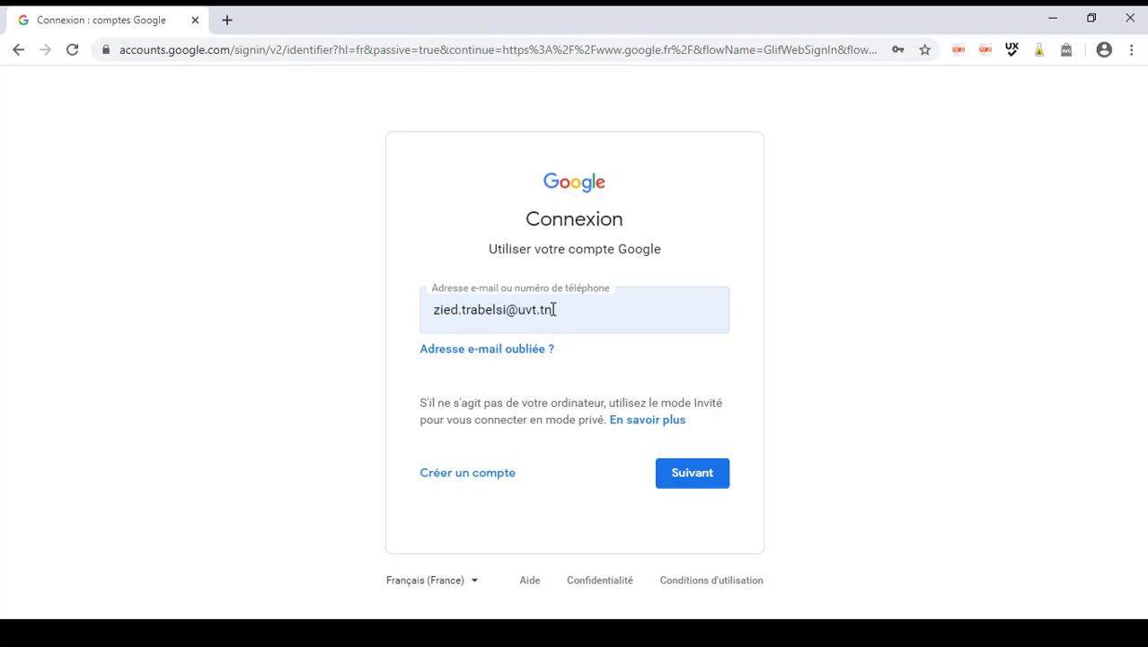
left_click(698, 482)
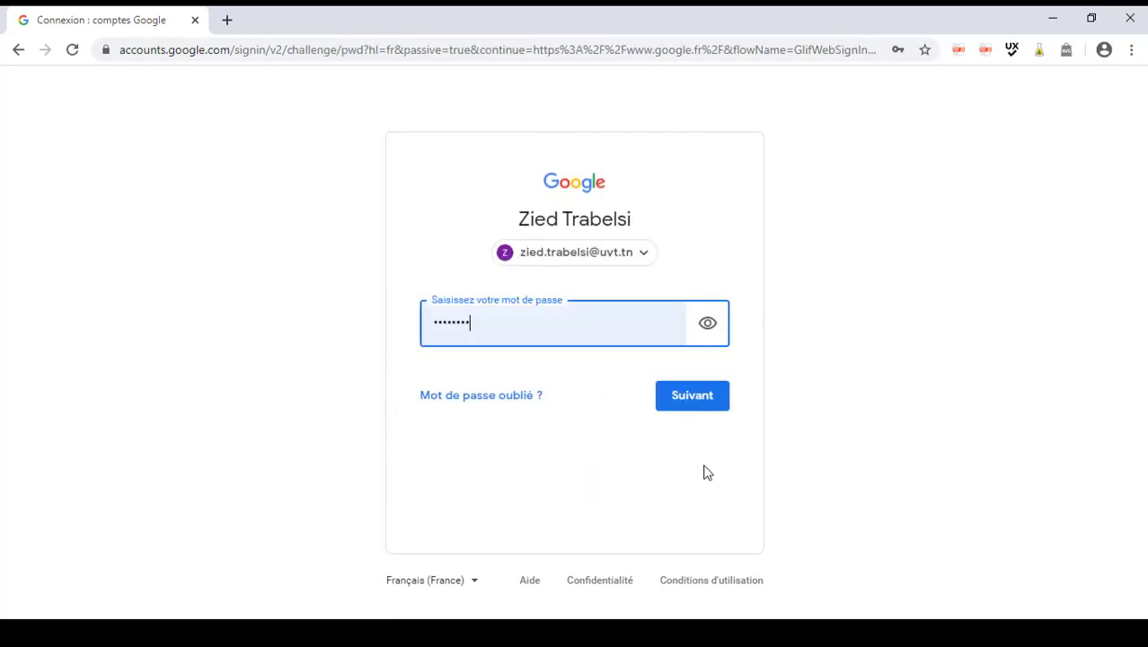
left_click_drag(481, 323, 378, 311)
type("•")
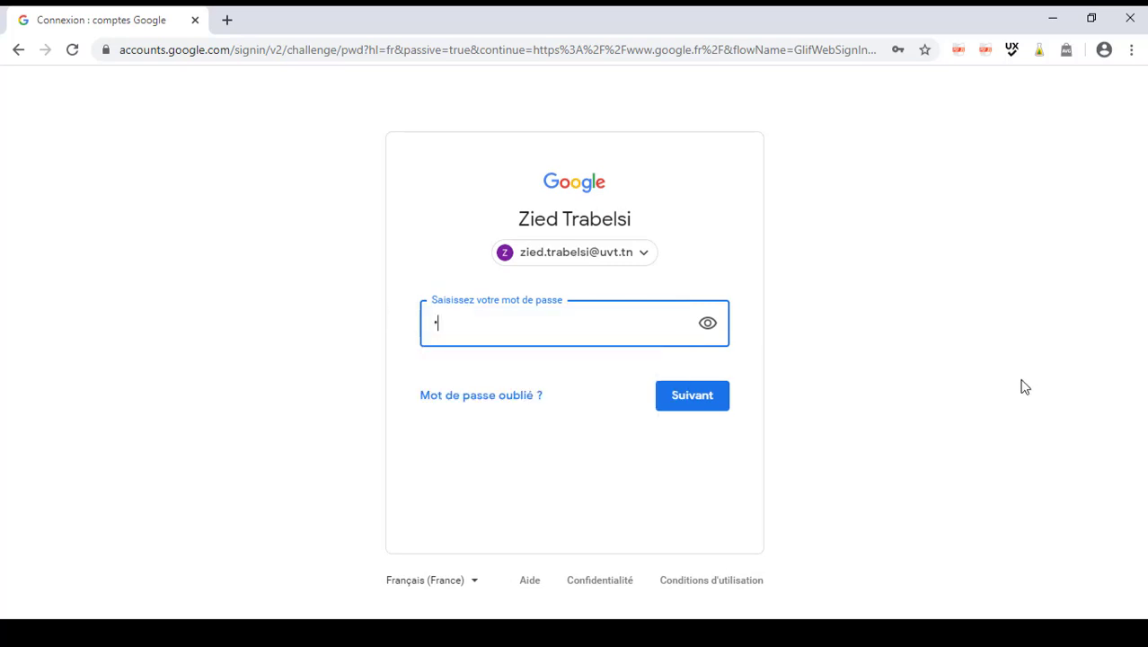
type("•••")
left_click(702, 403)
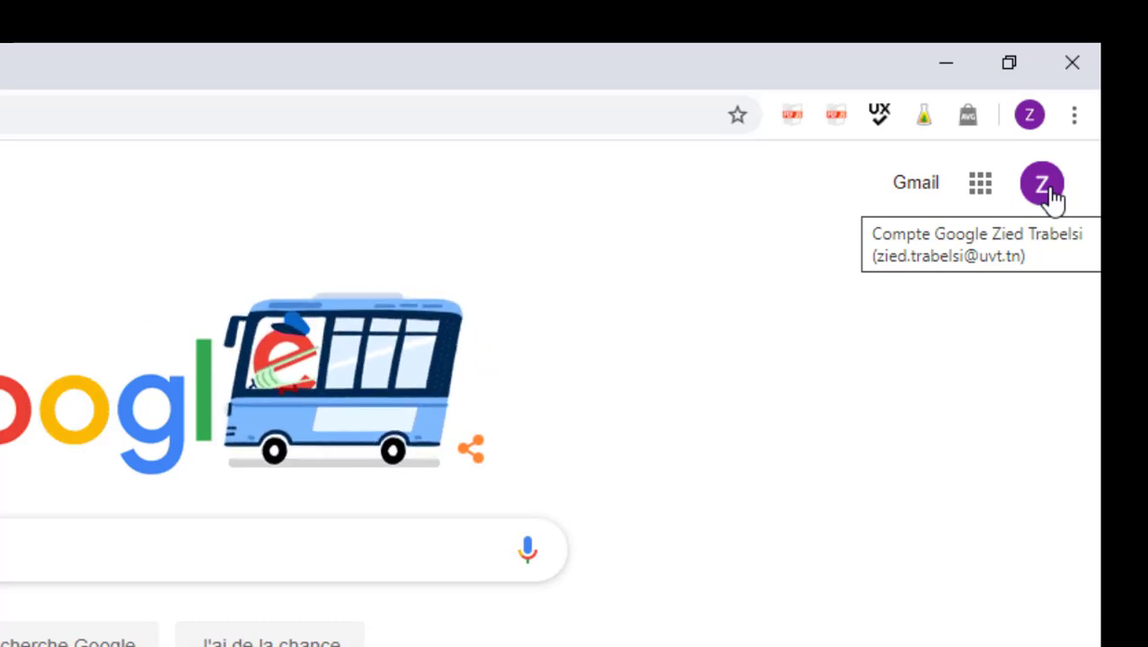
Step: Show the Google apps launcher from the grid icon next to Gmail
left_click(974, 173)
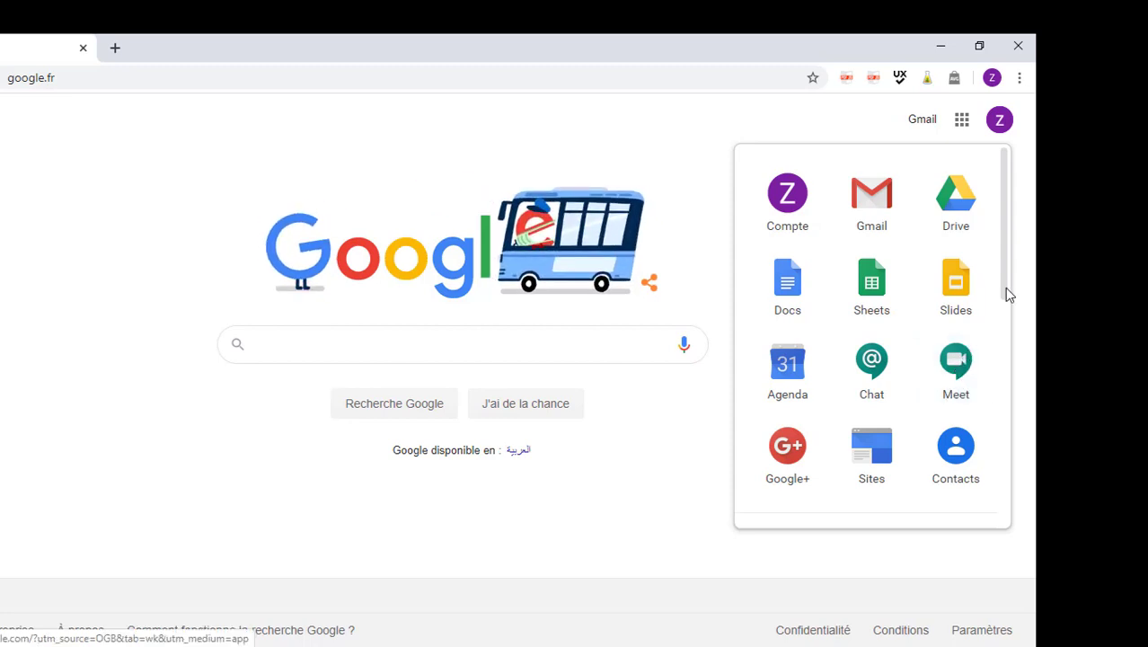
left_click_drag(1008, 294, 1018, 528)
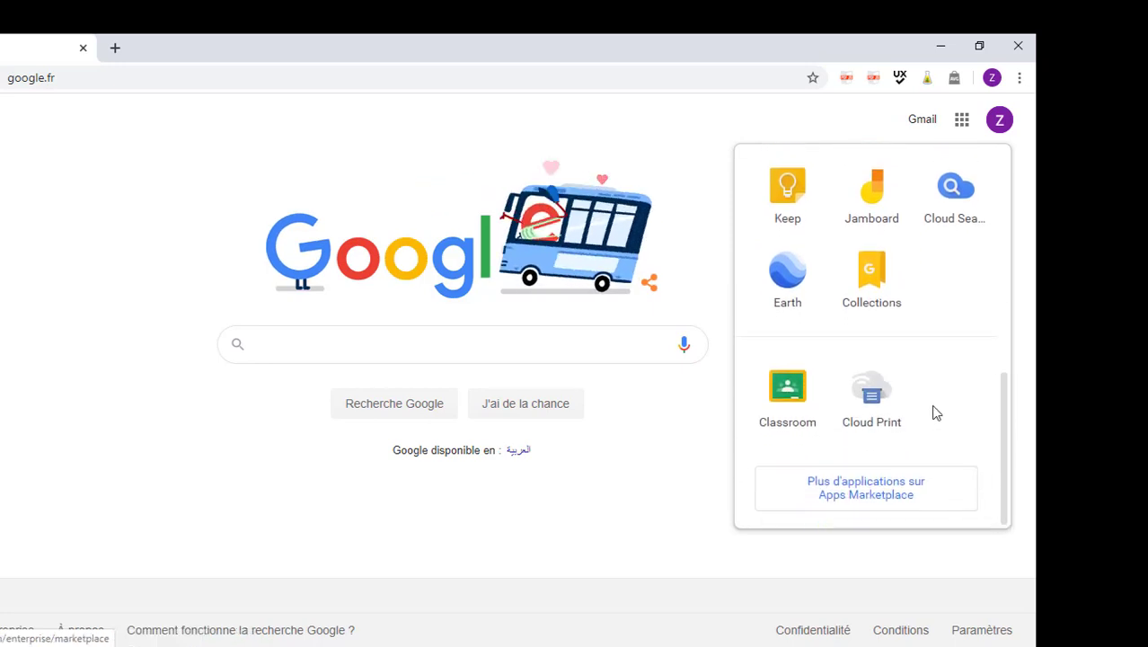
scroll(885, 361, "up", 5)
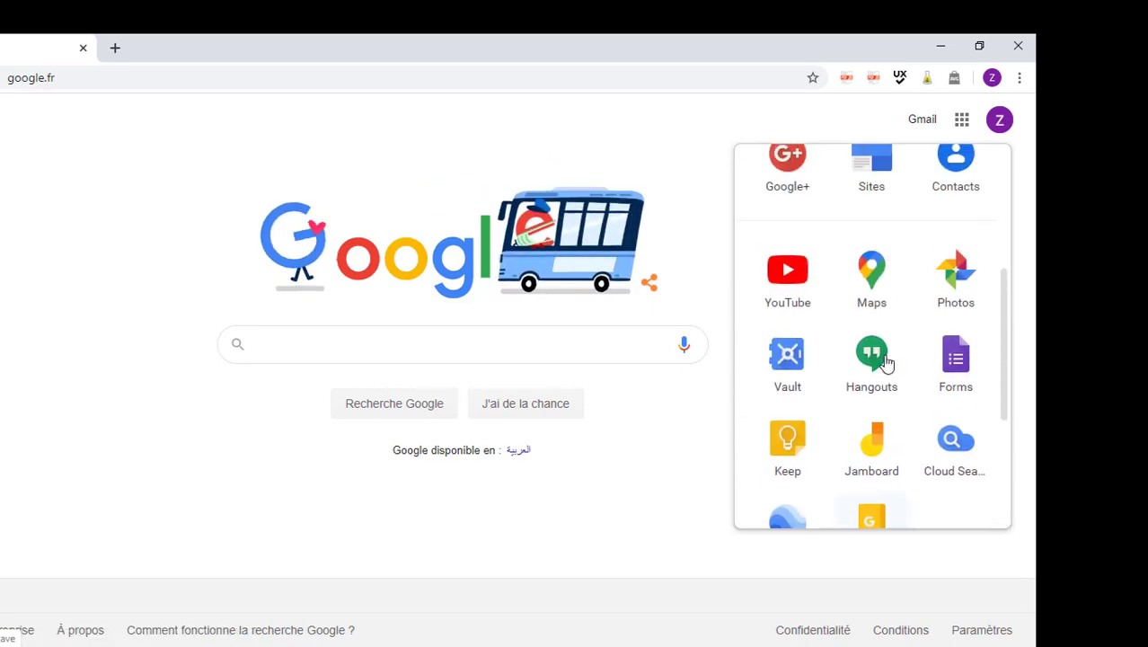
scroll(884, 361, "up", 1)
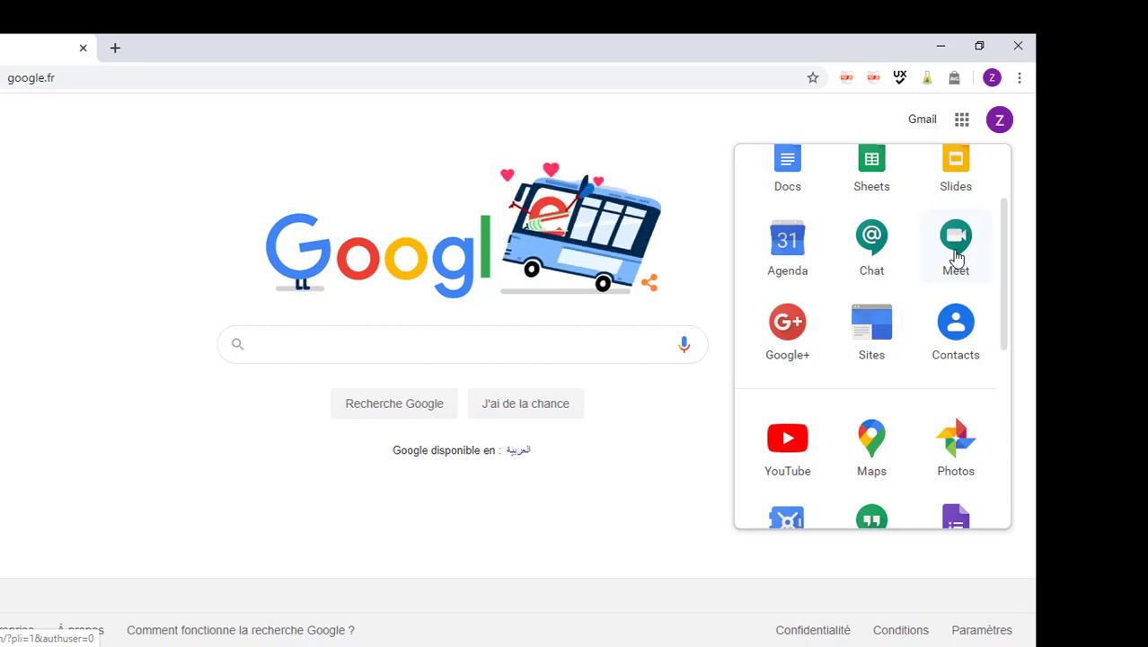
scroll(962, 257, "up", 3)
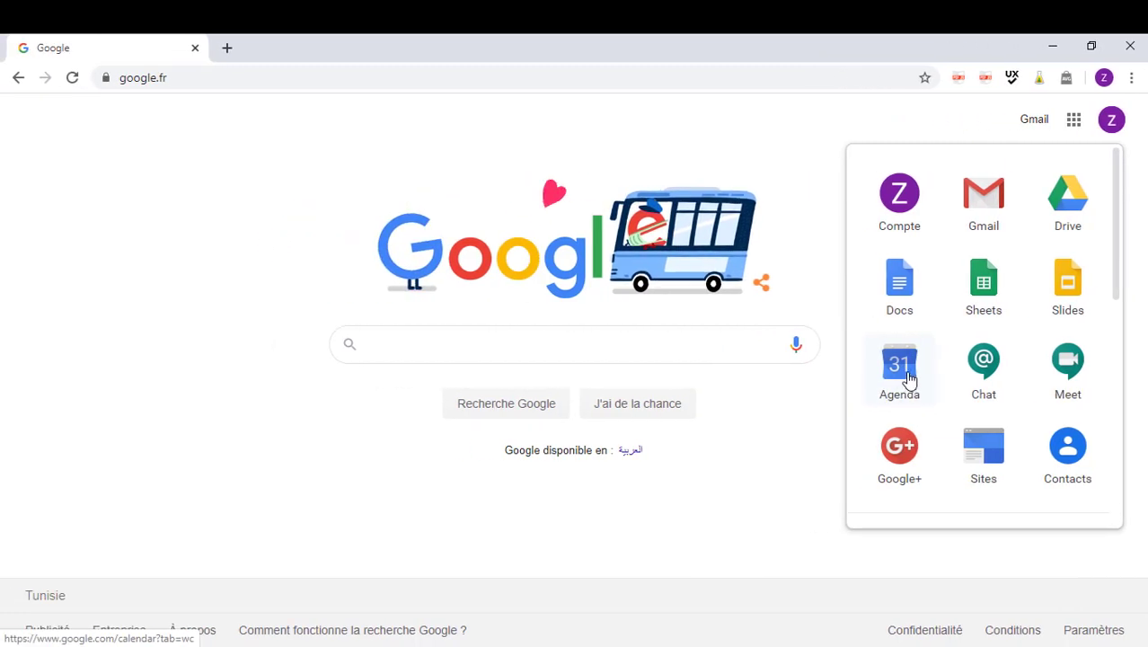
Step: Open Google Calendar in week view and draft an event on Friday 17 April, 12–1pm
left_click(907, 378)
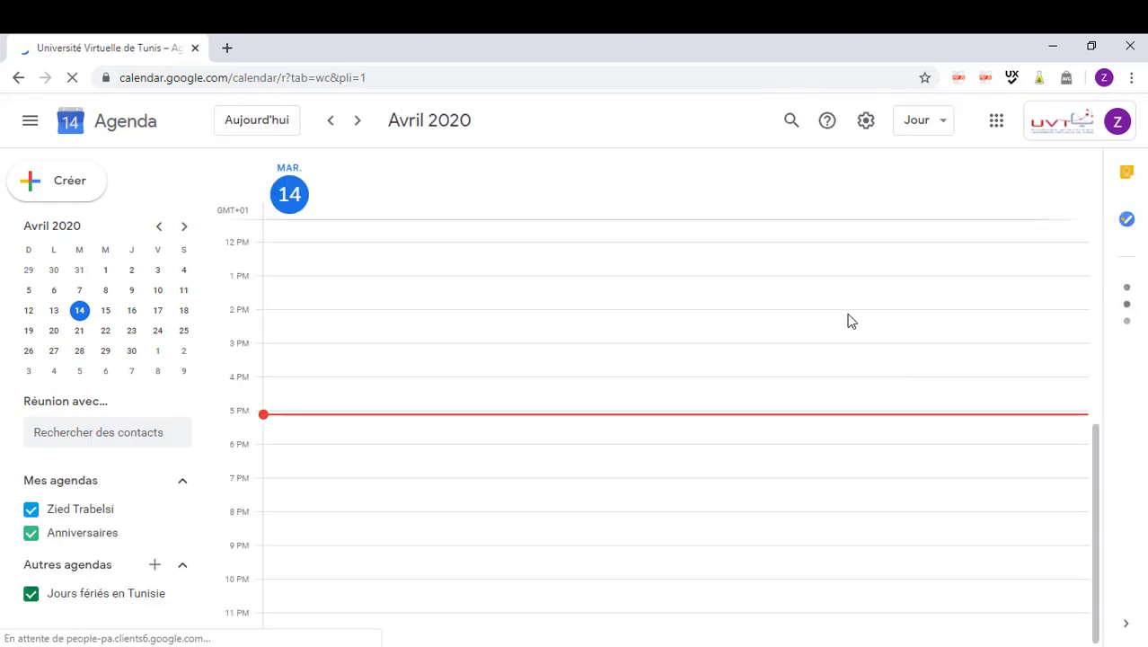
left_click(941, 125)
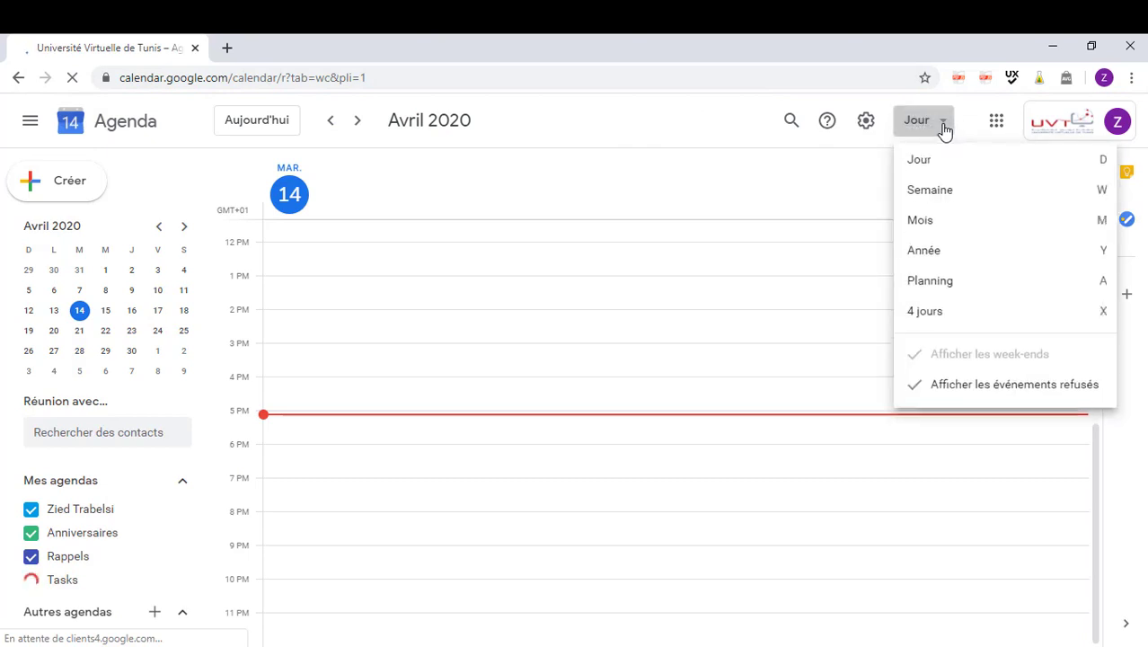
left_click(929, 197)
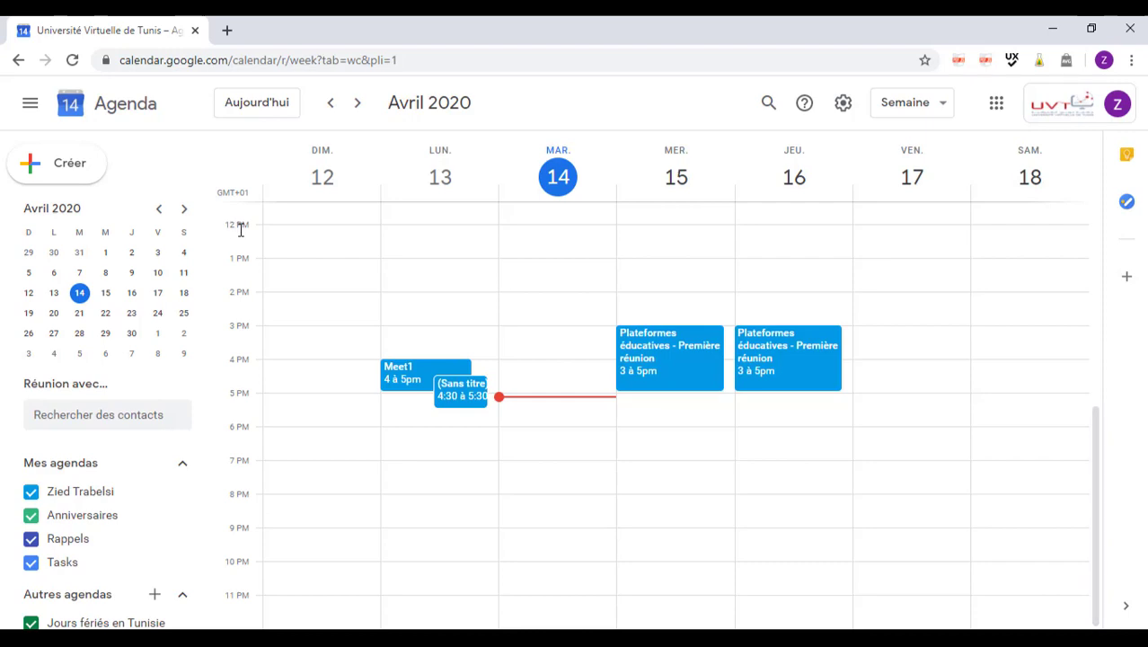
left_click(901, 240)
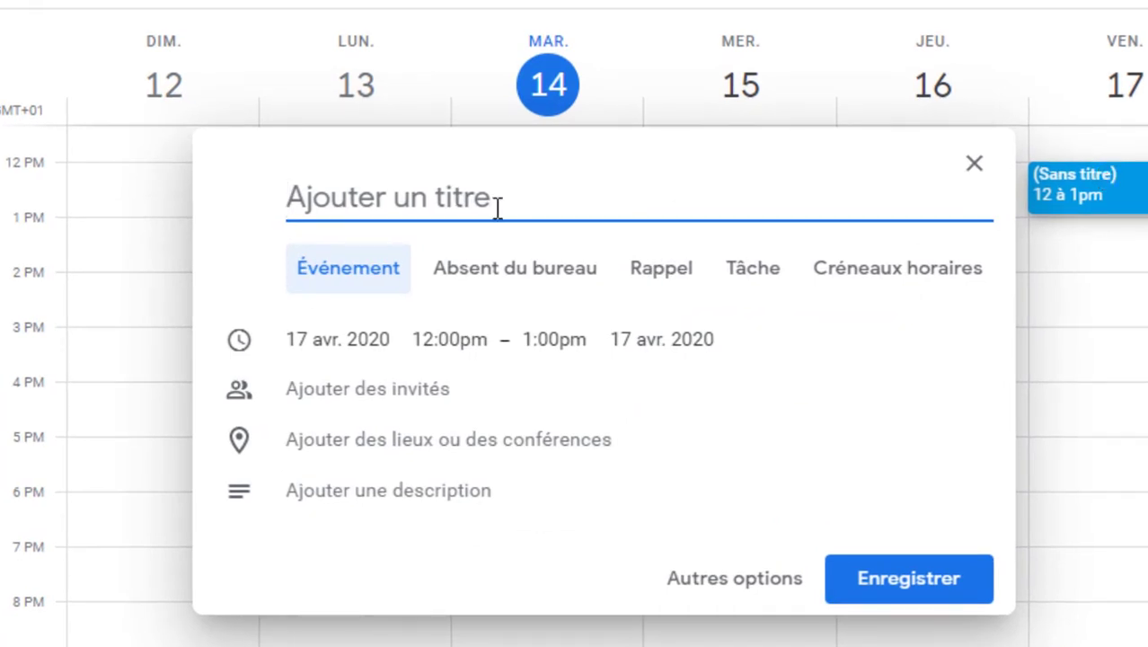
Step: Enter 'Réunion test ISEFC' as the title of the Friday noon event draft
type("Réunion")
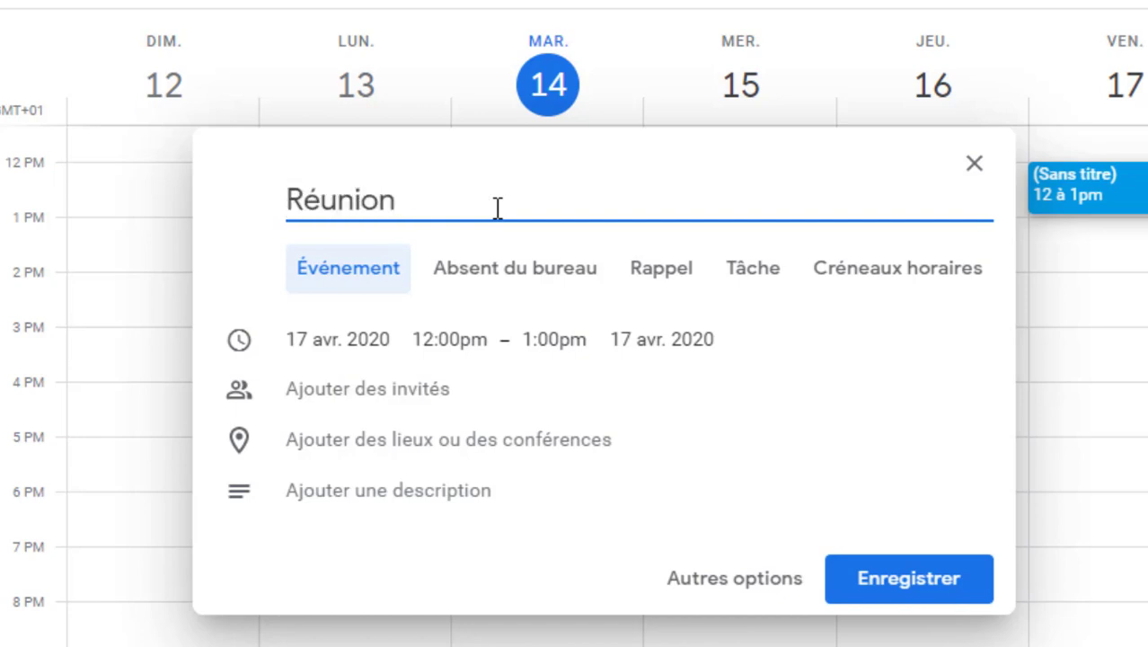
type(" test")
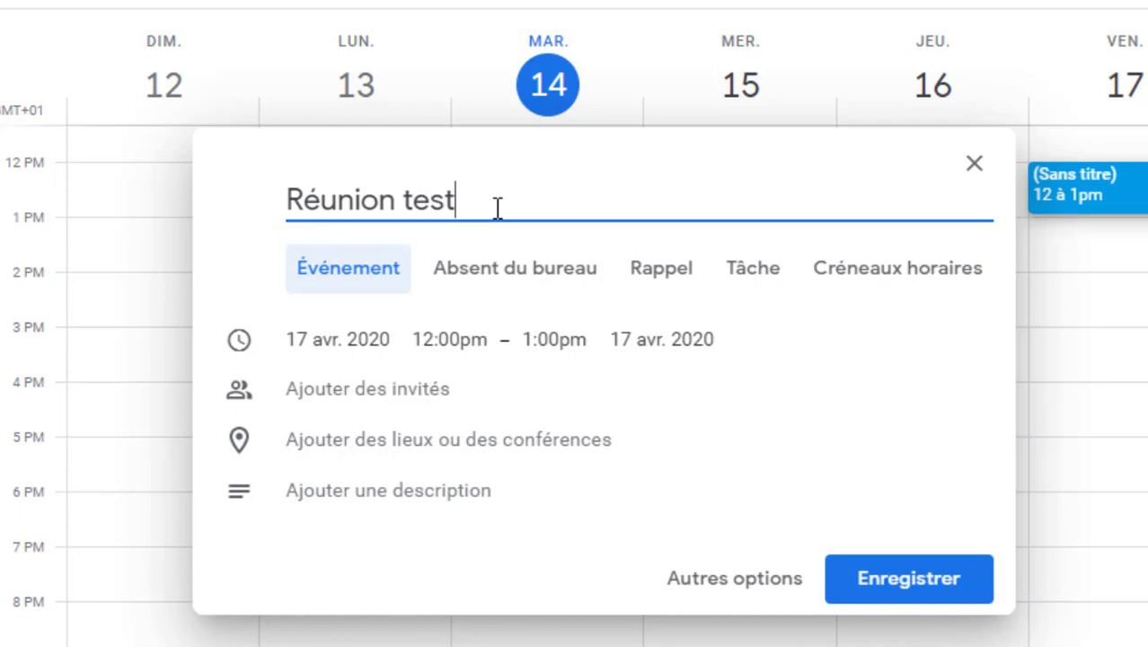
type(" ISEFC")
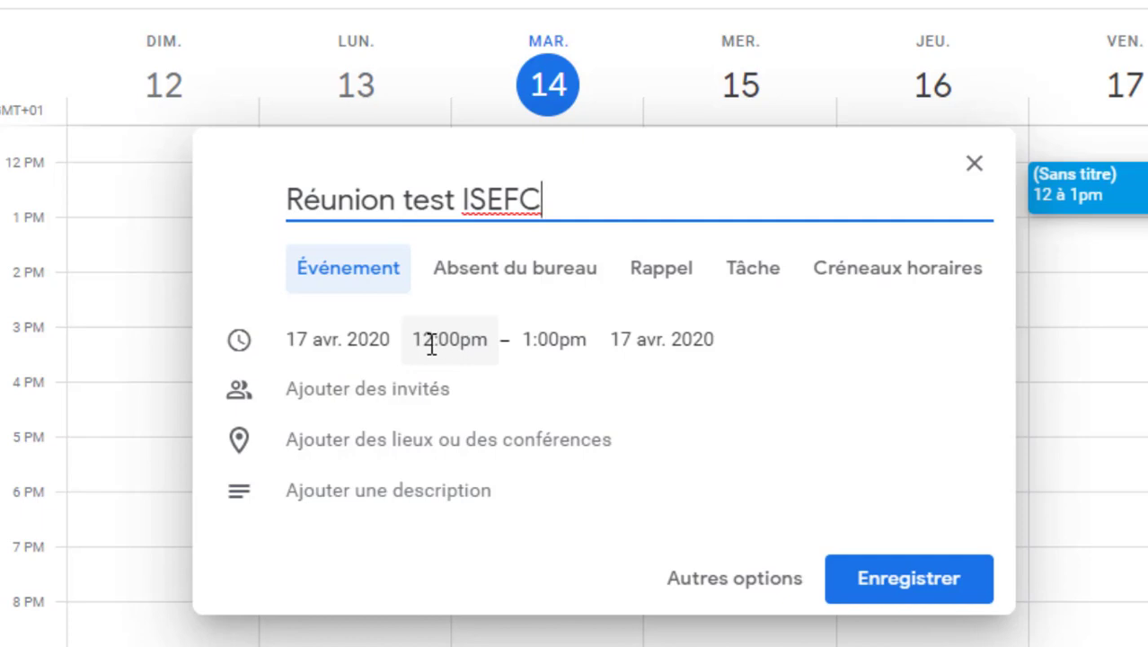
Step: Change the meeting's end time from 1:00pm to 1:30pm (1.5 hours)
left_click(545, 339)
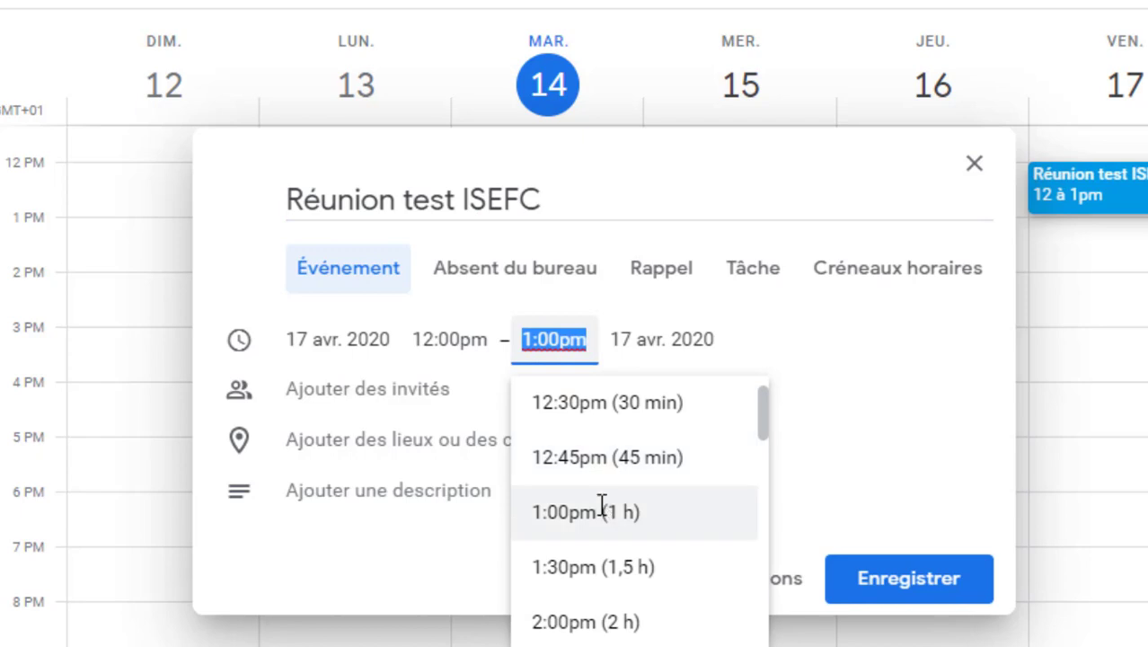
left_click(575, 566)
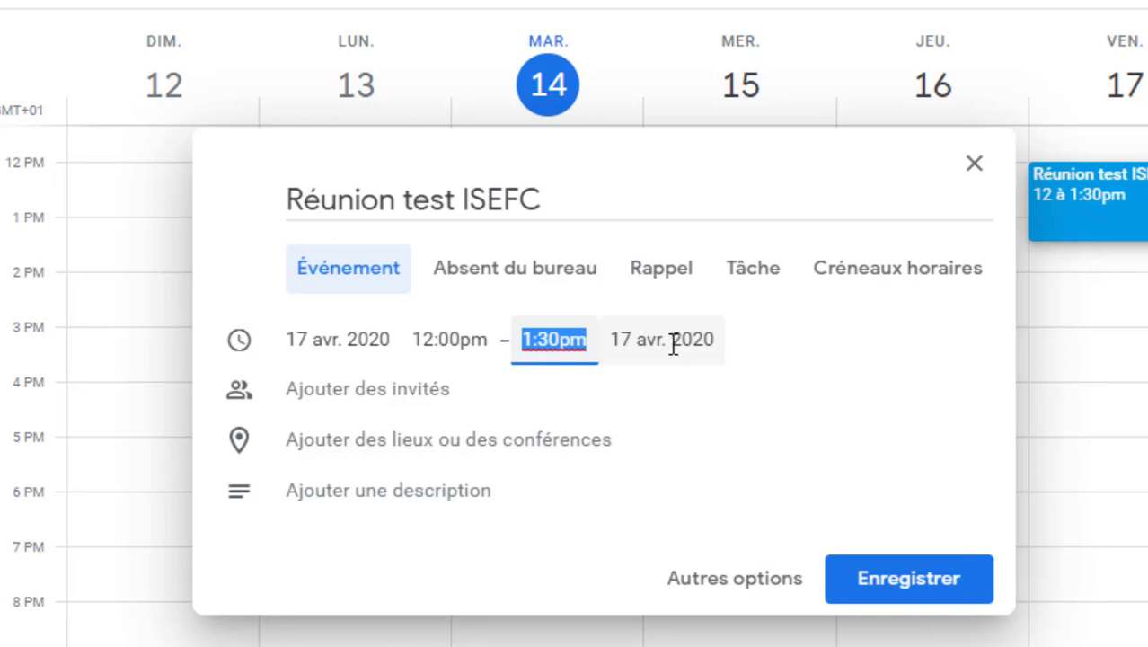
left_click(368, 396)
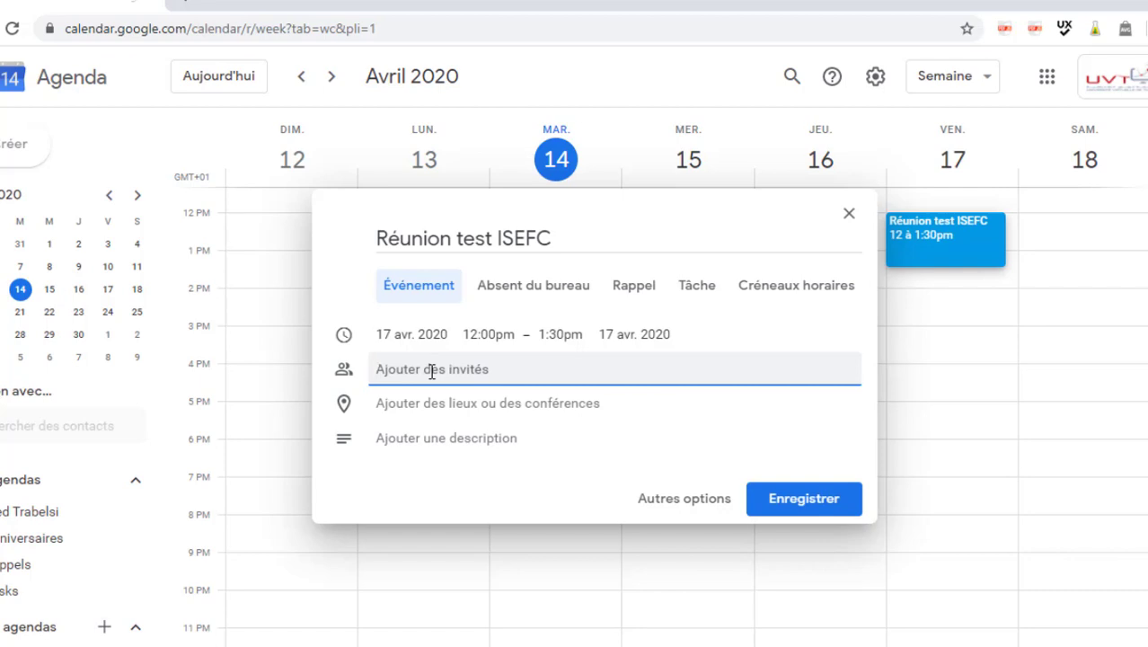
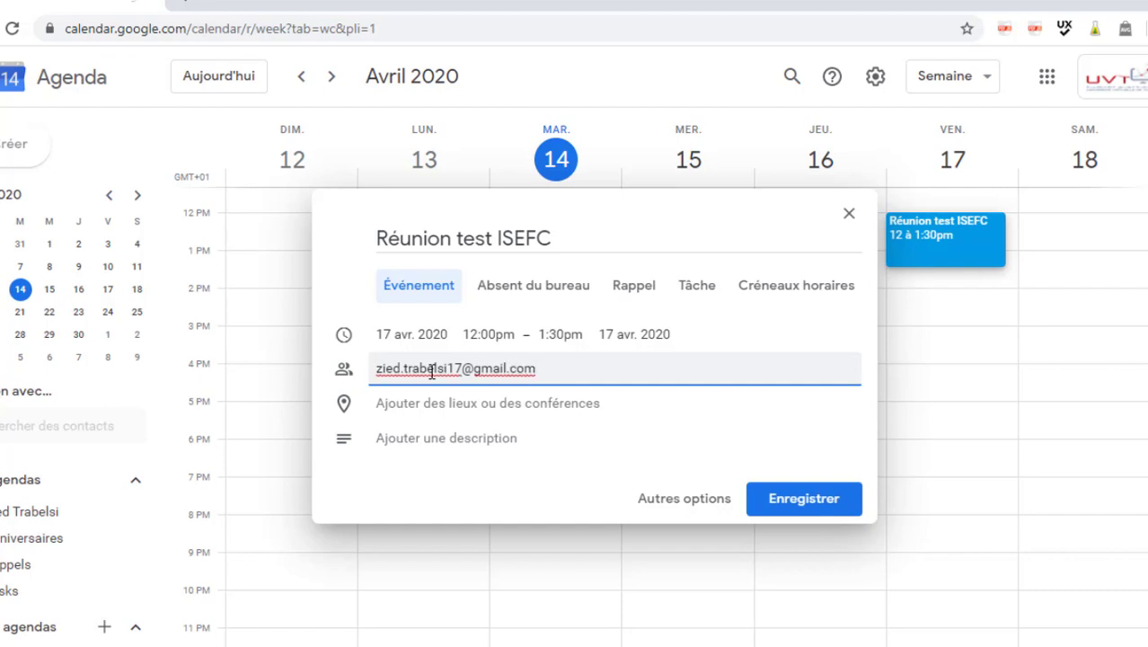
Step: Add the guest's e-mail address as an invitee and save the meeting
left_click(804, 500)
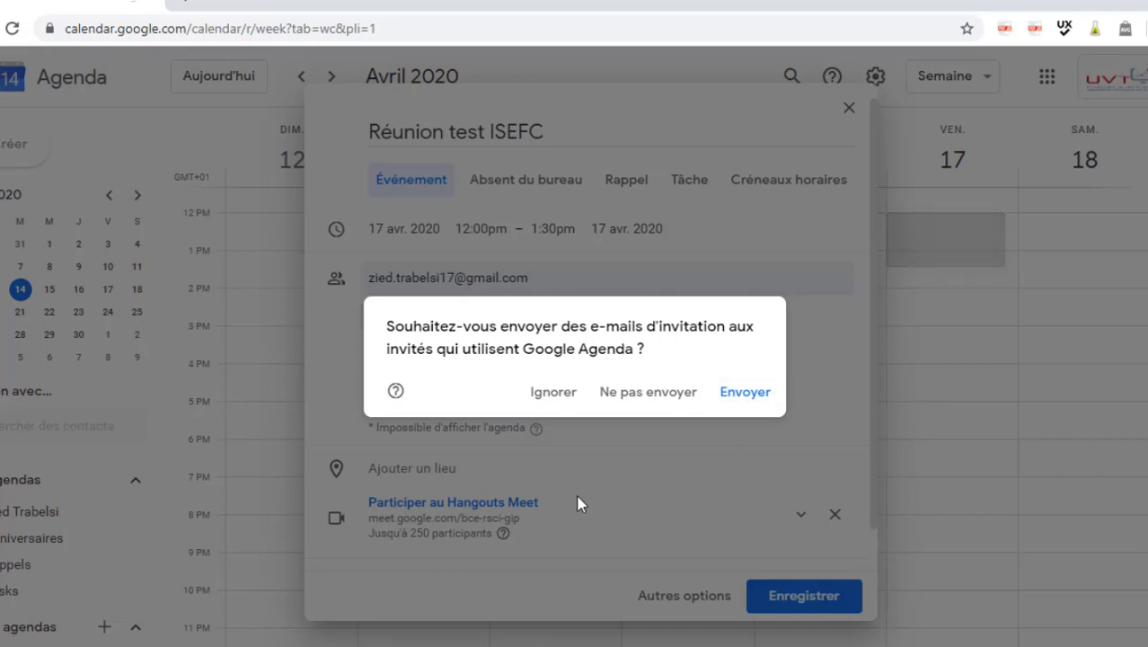
Step: Send the invitation e-mails and confirm inviting the guest outside the organisation
left_click(743, 392)
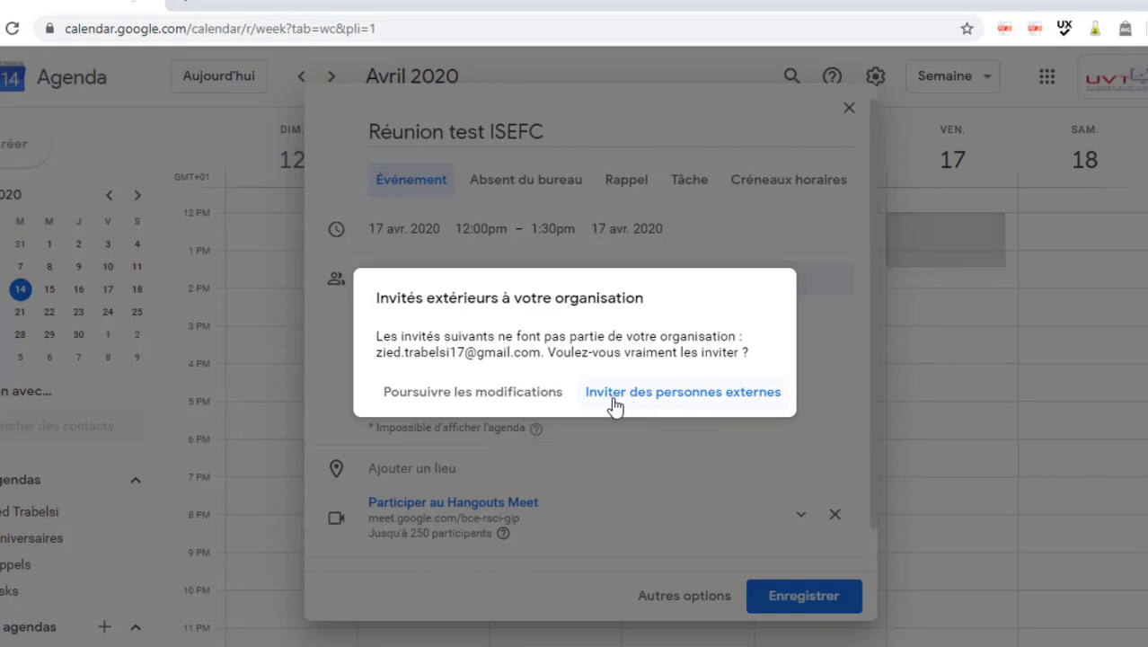
left_click(698, 401)
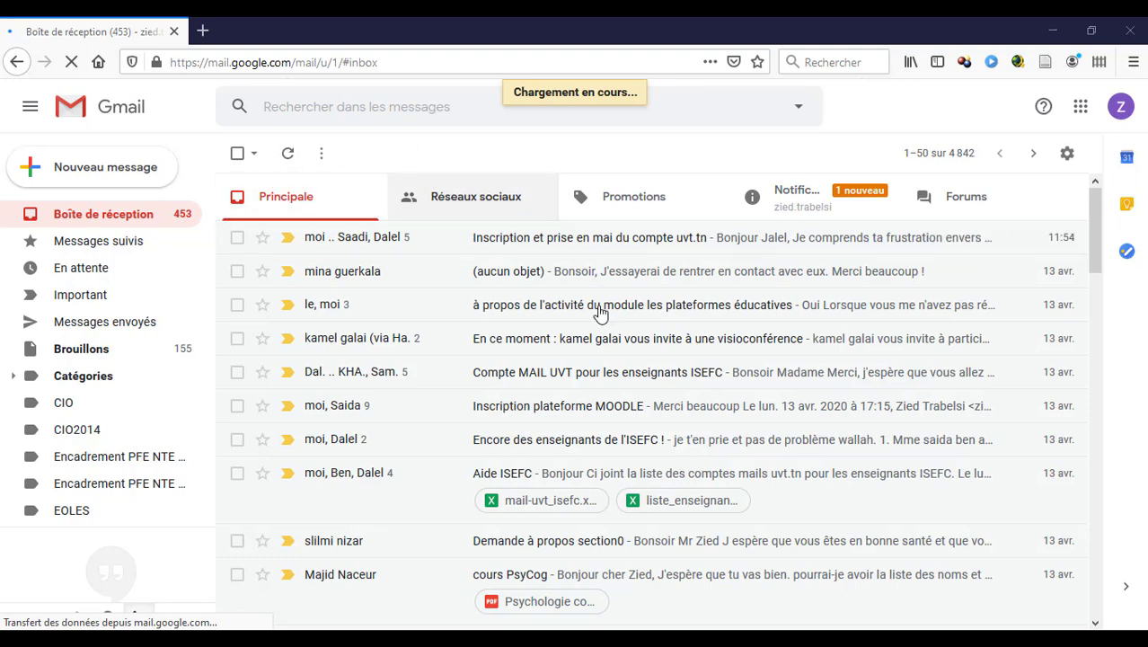
Step: Open the 'Invitation: Réunion test ISEFC' e-mail under Gmail's Notifications tab
left_click(800, 208)
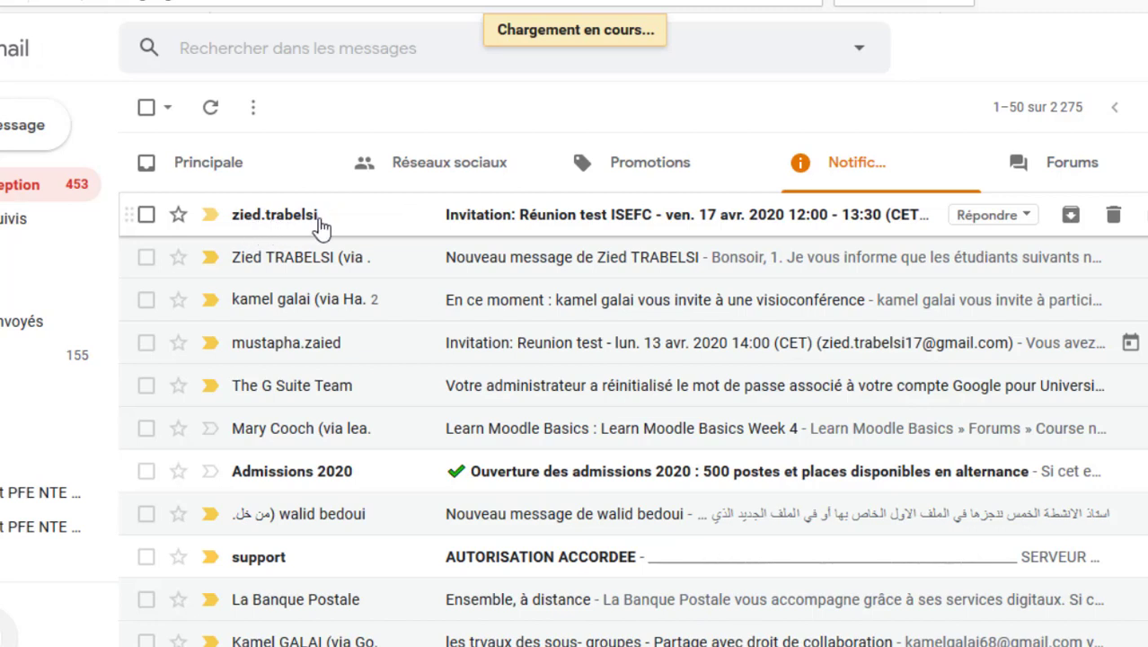
left_click(600, 224)
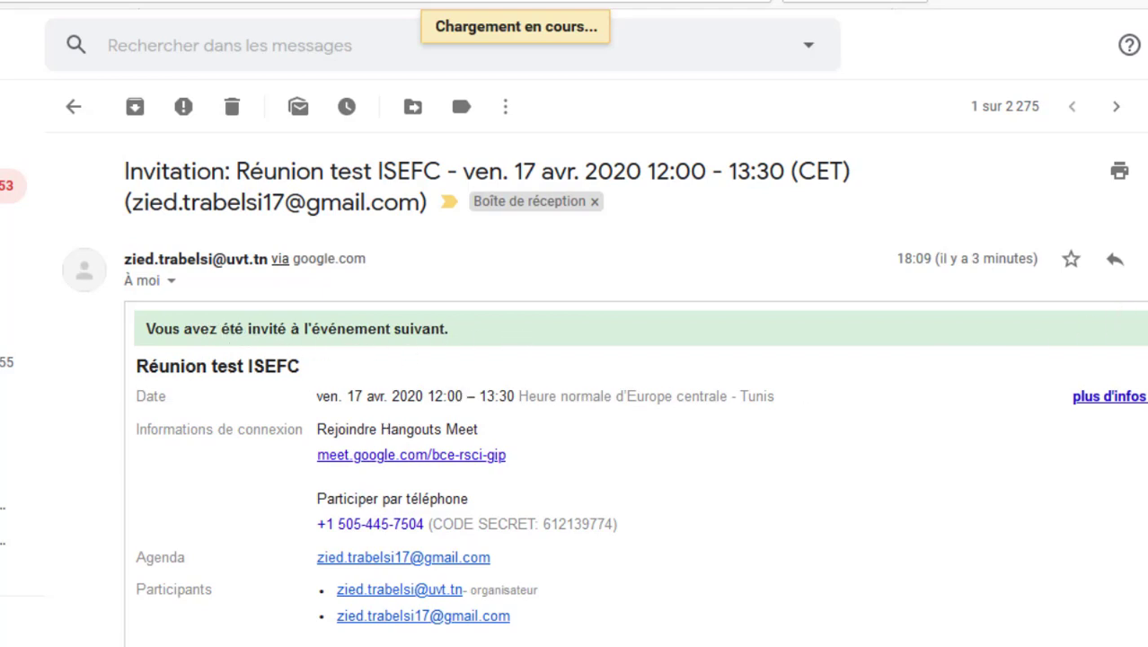
scroll(725, 370, "down", 2)
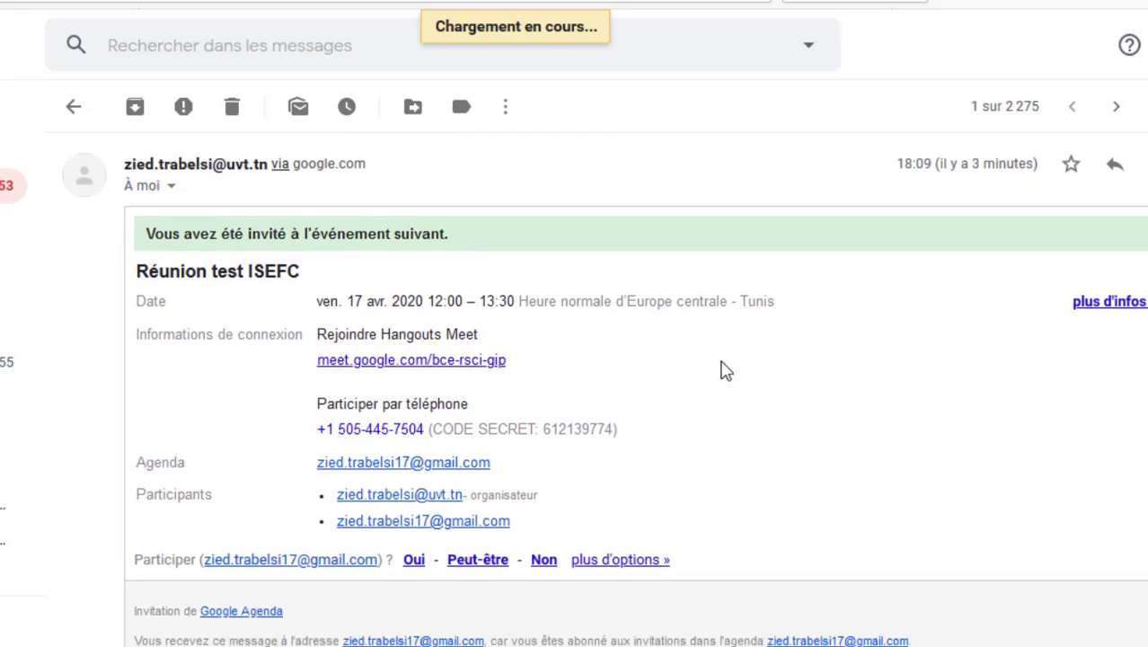